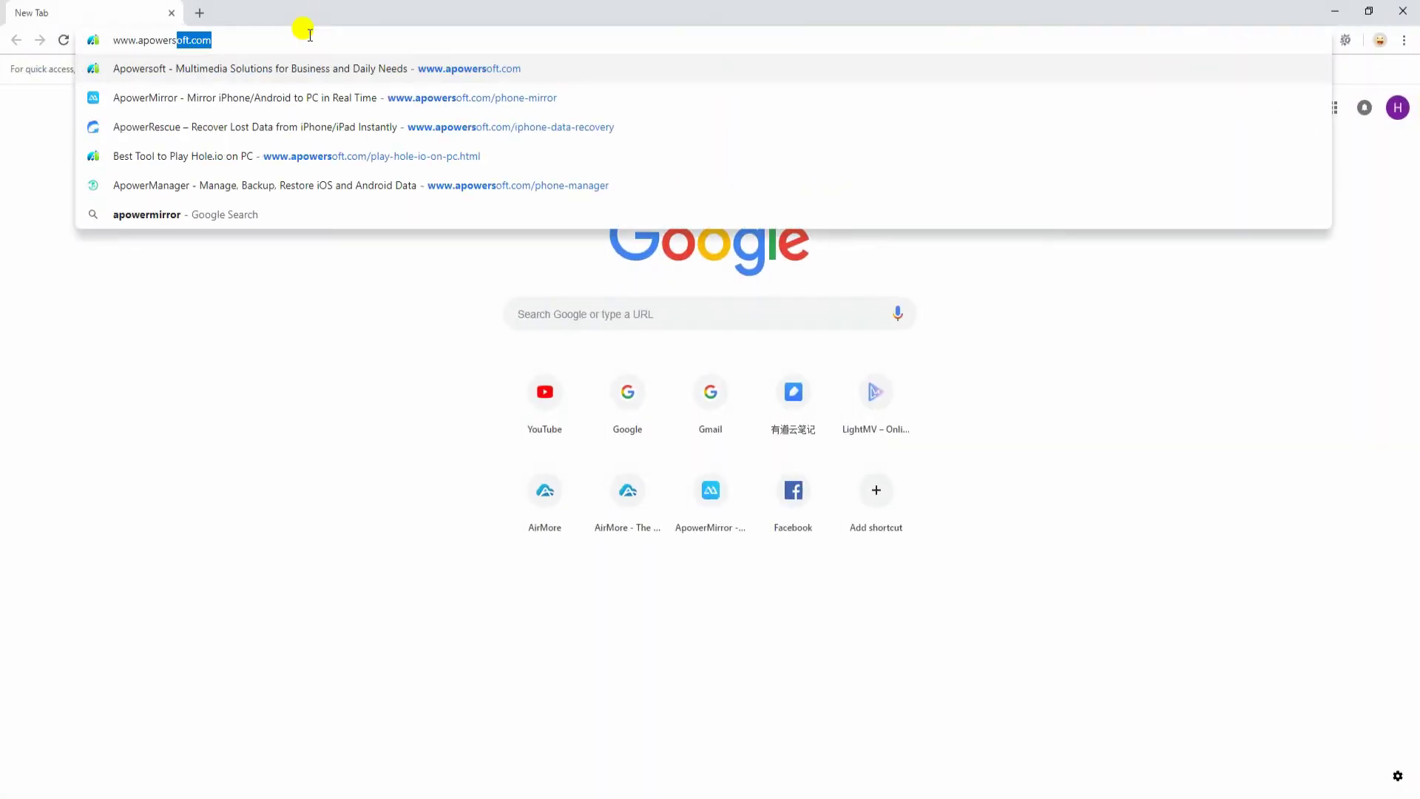
{"action": "type", "text": "oft.com/phone"}
Step: Load apowersoft.com/phone-mirror, then open the mirrored phone's Mobile Games folder to its second page
{"action": "key", "text": "Return"}
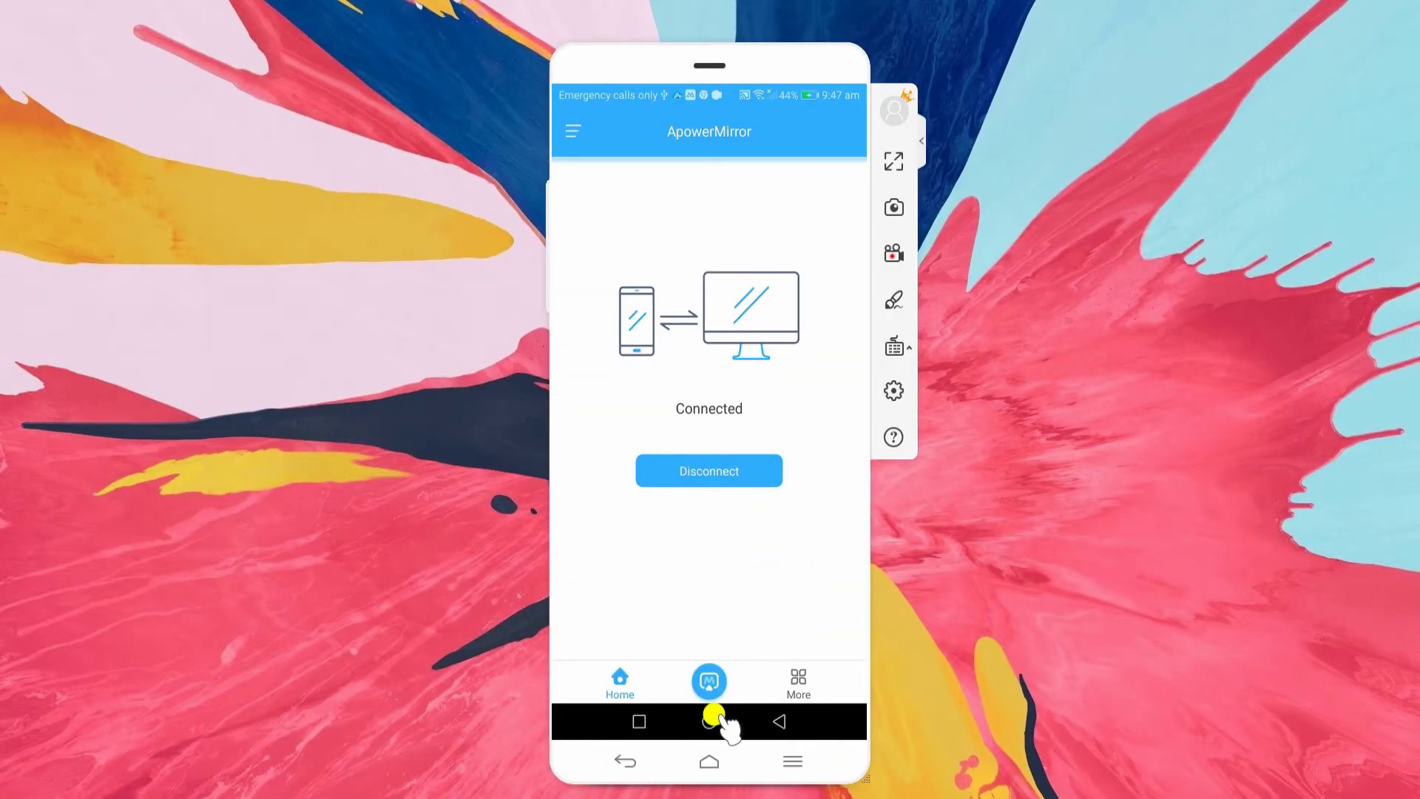
{"action": "left_click", "coordinate": [710, 722]}
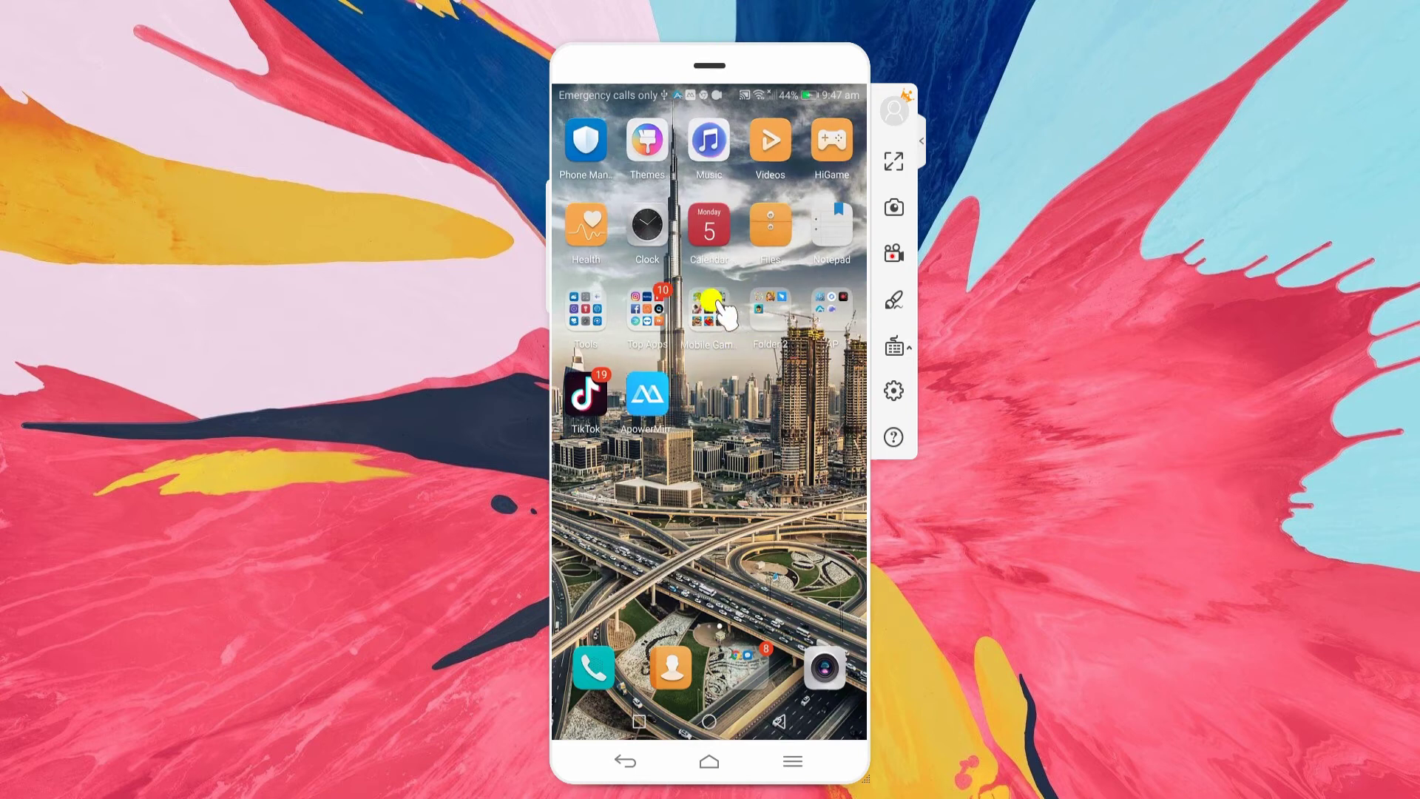
{"action": "left_click", "coordinate": [718, 308]}
{"action": "left_click_drag", "start_coordinate": [778, 367], "coordinate": [554, 367]}
Step: Launch Flip Trickster, start The Gym level 1 and land a backflip scoring 312
{"action": "left_click", "coordinate": [781, 311]}
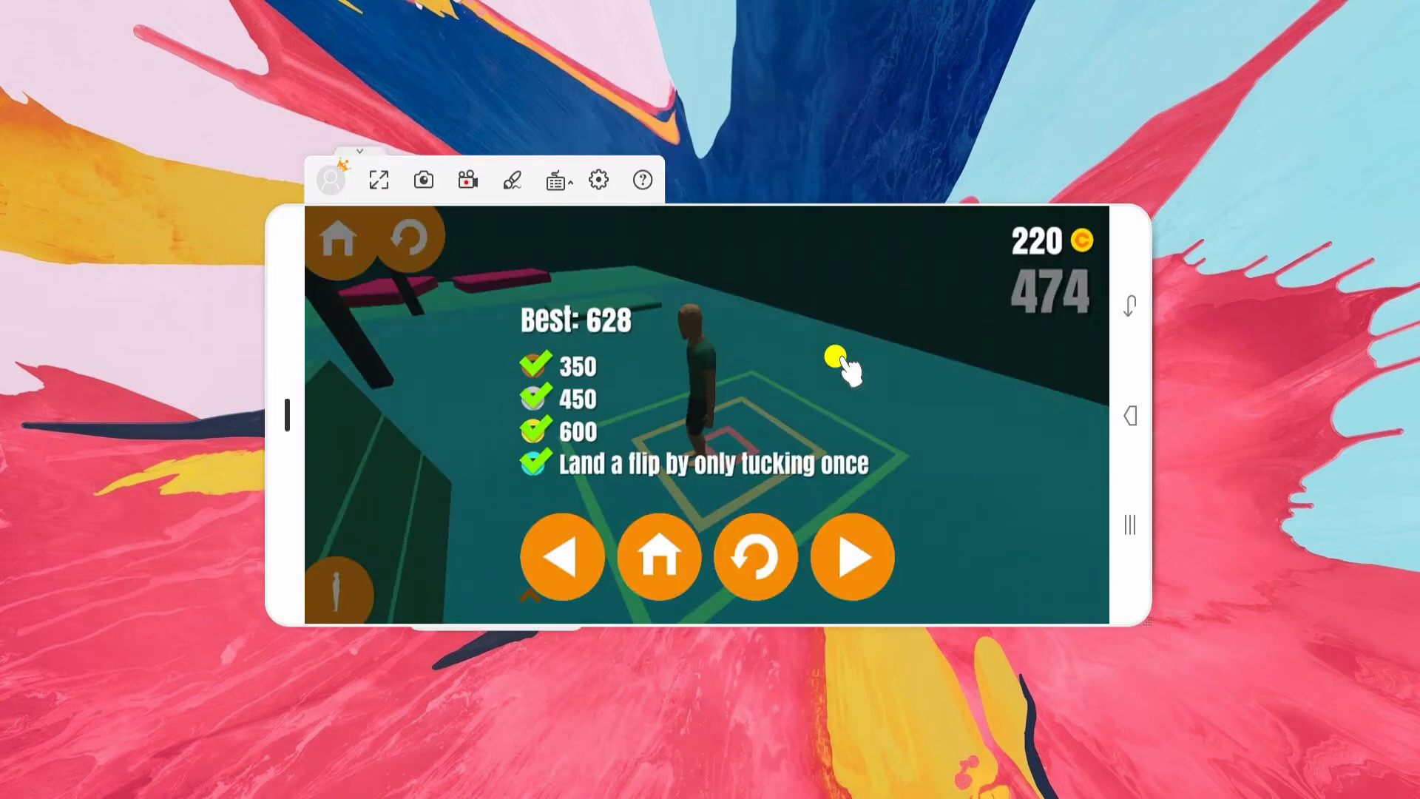
{"action": "left_click", "coordinate": [663, 560]}
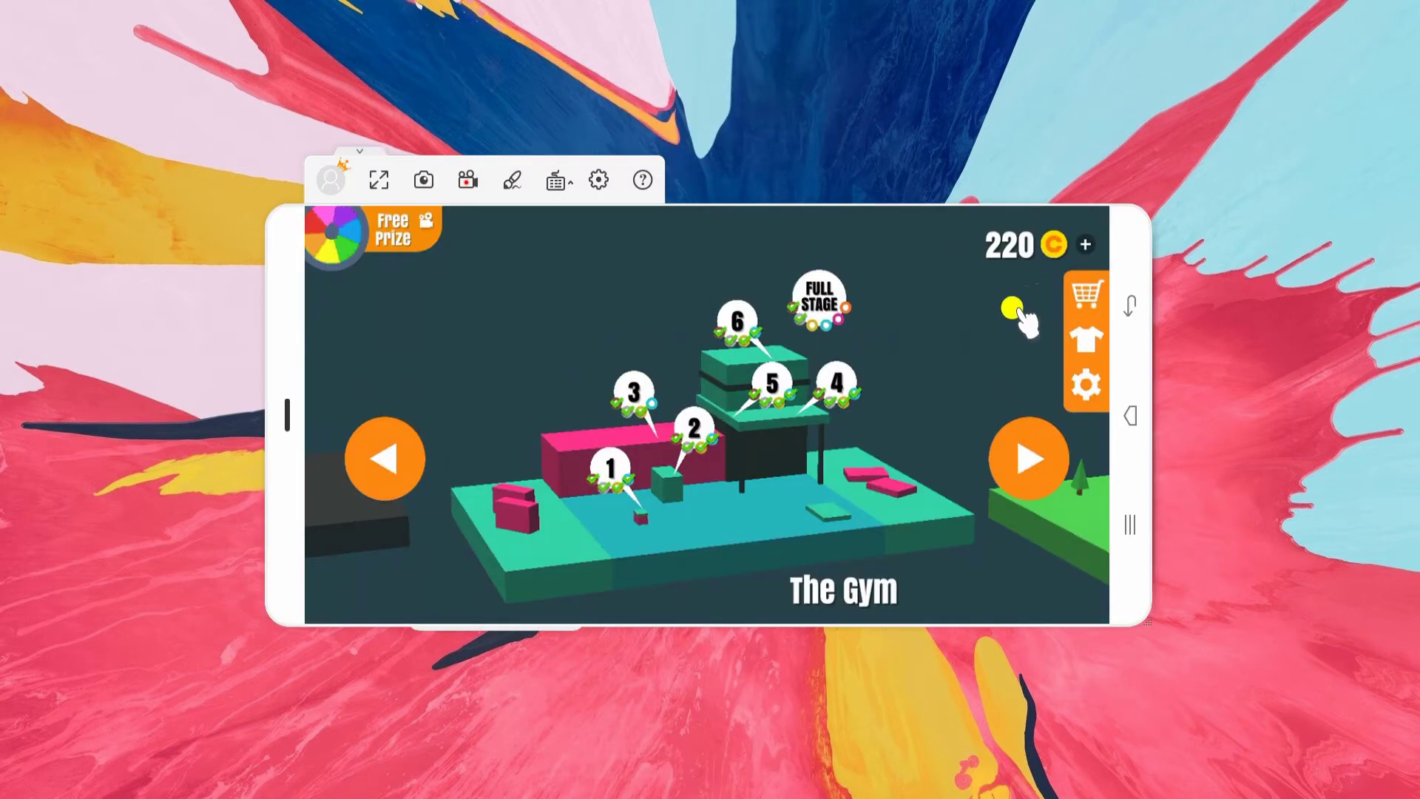
{"action": "left_click", "coordinate": [616, 466]}
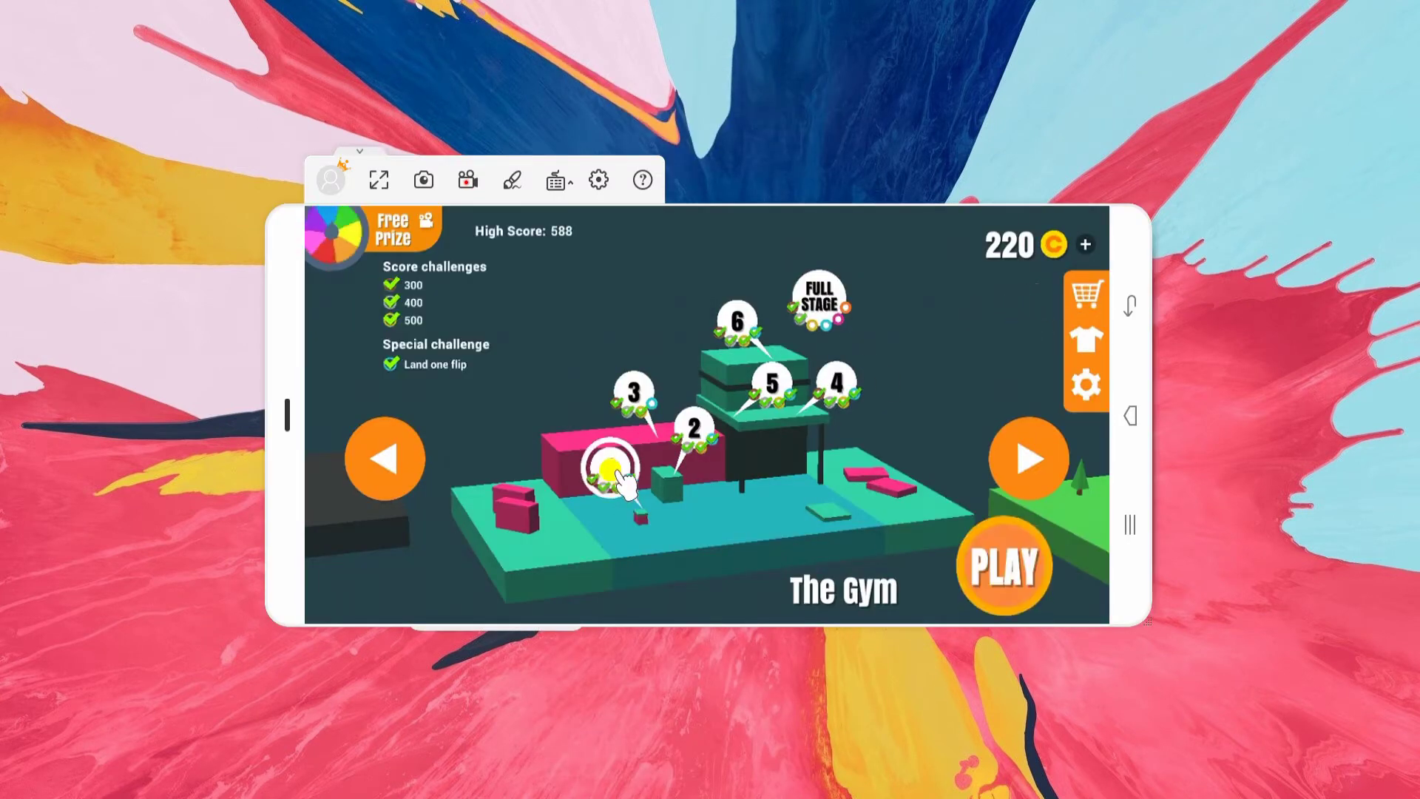
{"action": "left_click", "coordinate": [1012, 560]}
{"action": "left_click_drag", "start_coordinate": [674, 484], "coordinate": [641, 481]}
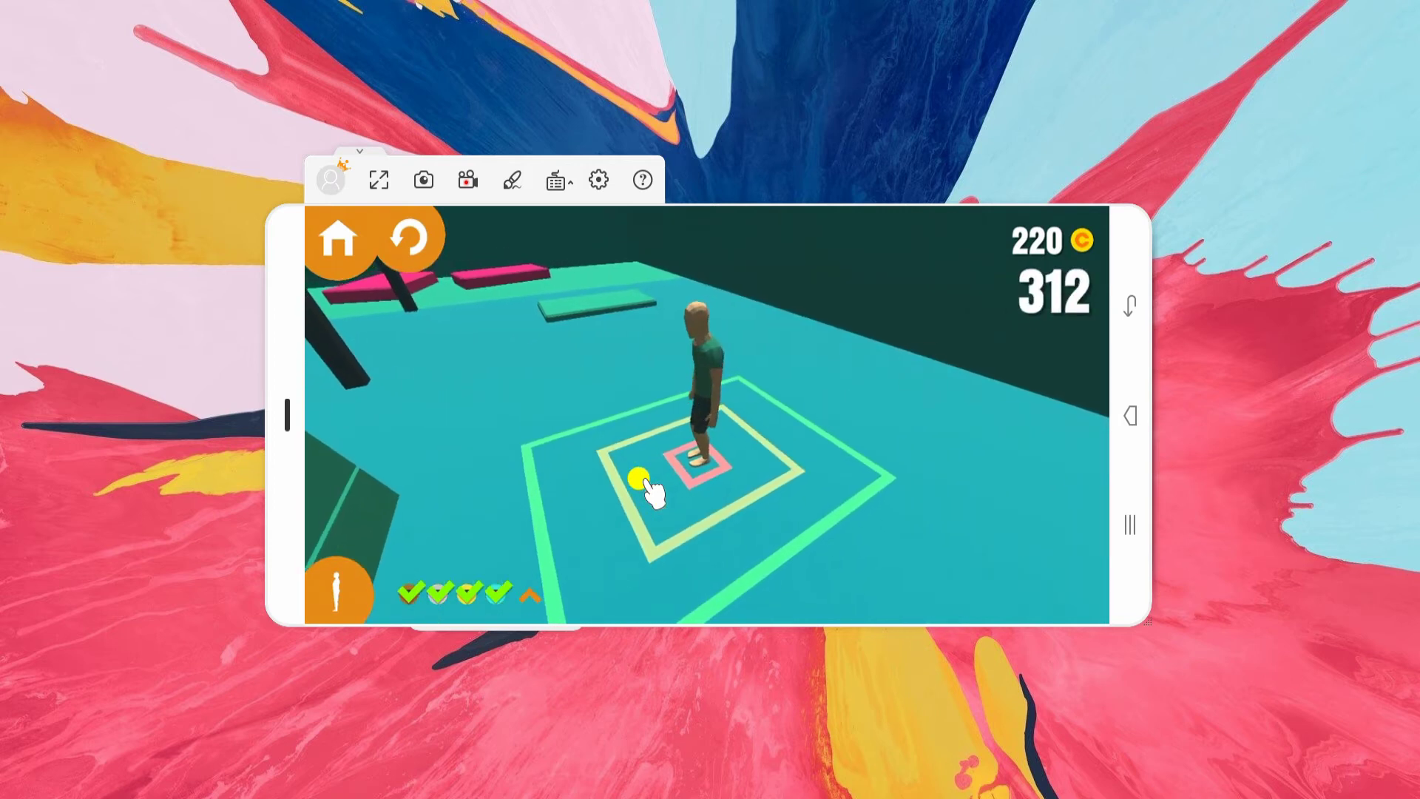
Step: Use fullscreen and the mirroring toolbar, then play the next level for a 486-point flip
{"action": "left_click", "coordinate": [379, 183]}
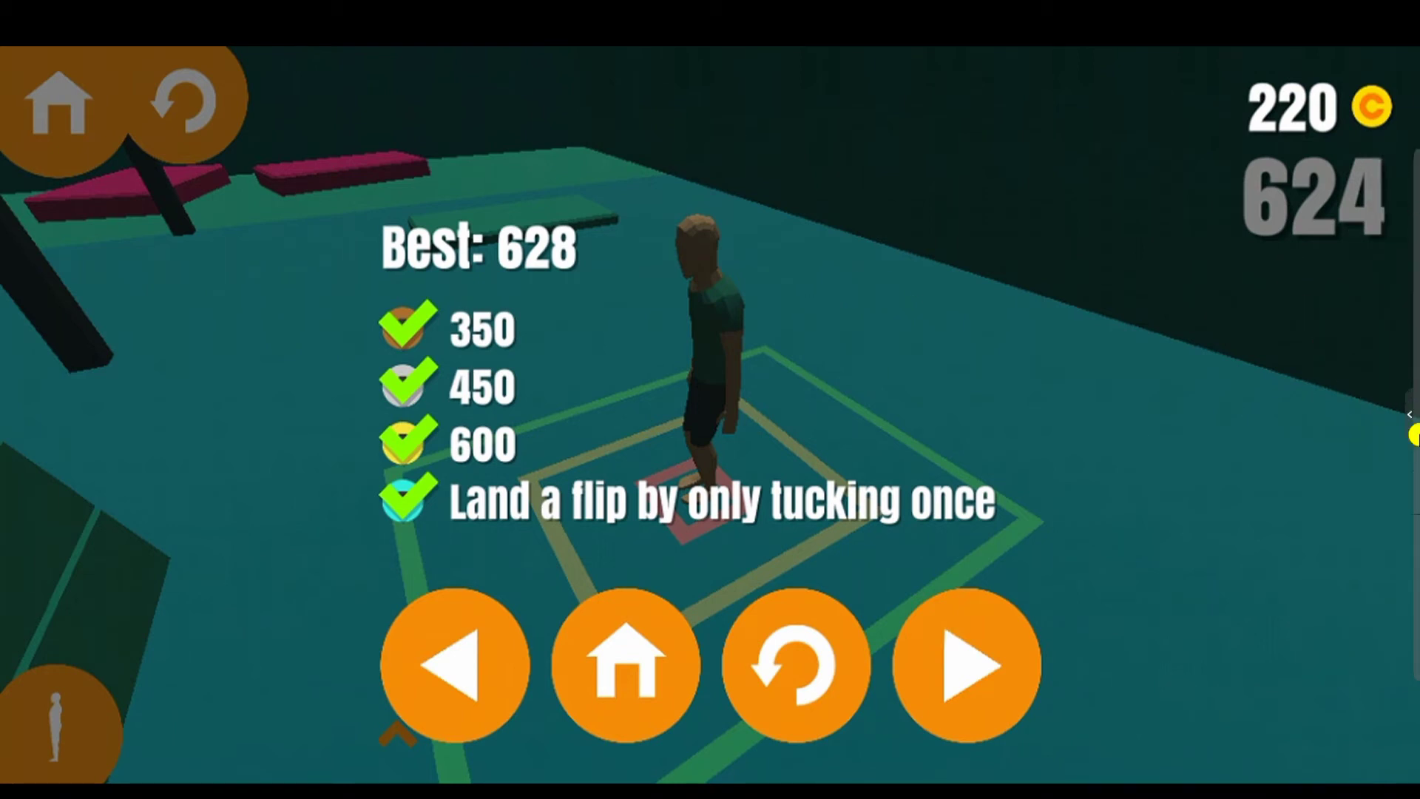
{"action": "left_click", "coordinate": [1410, 414]}
{"action": "left_click", "coordinate": [1400, 180]}
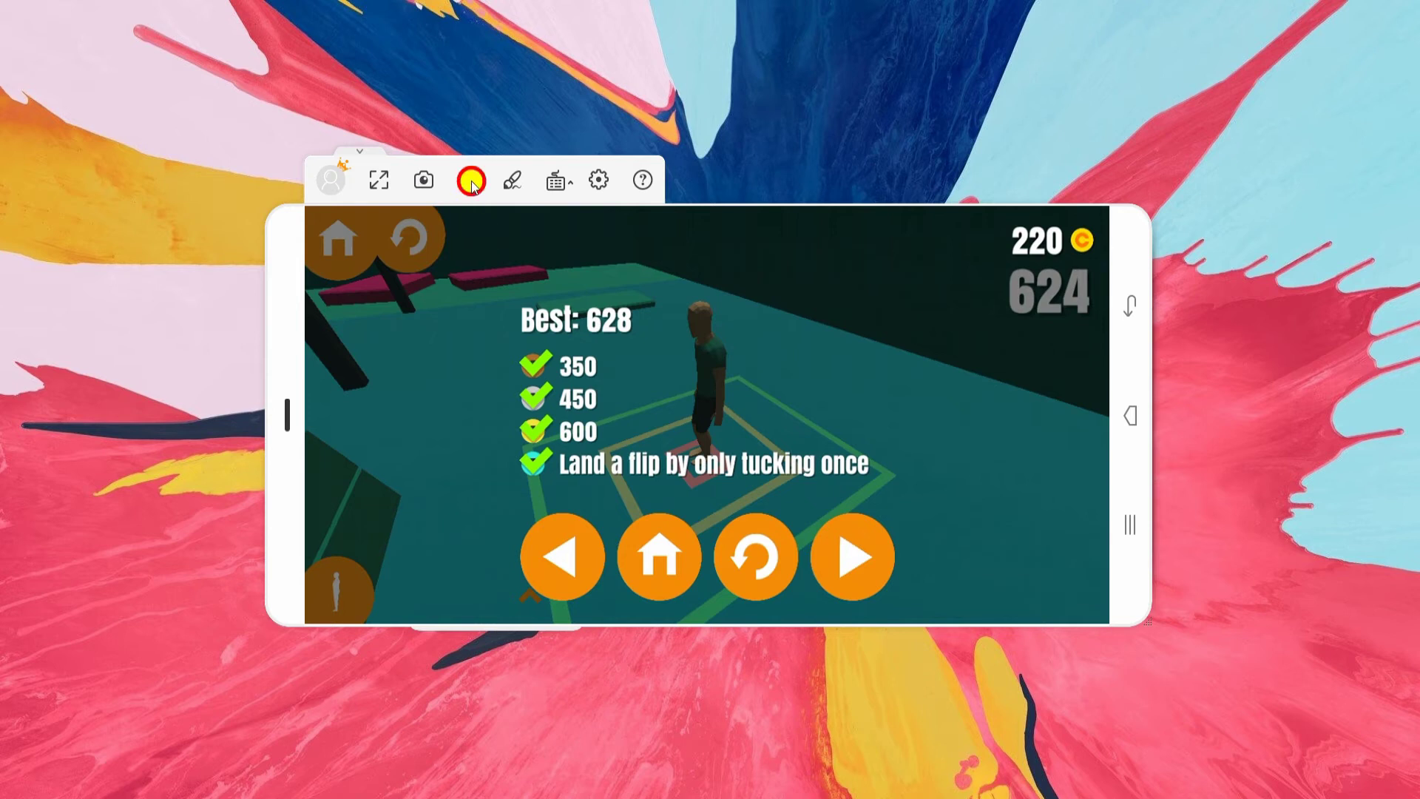
{"action": "left_click", "coordinate": [848, 559]}
{"action": "left_click", "coordinate": [586, 497]}
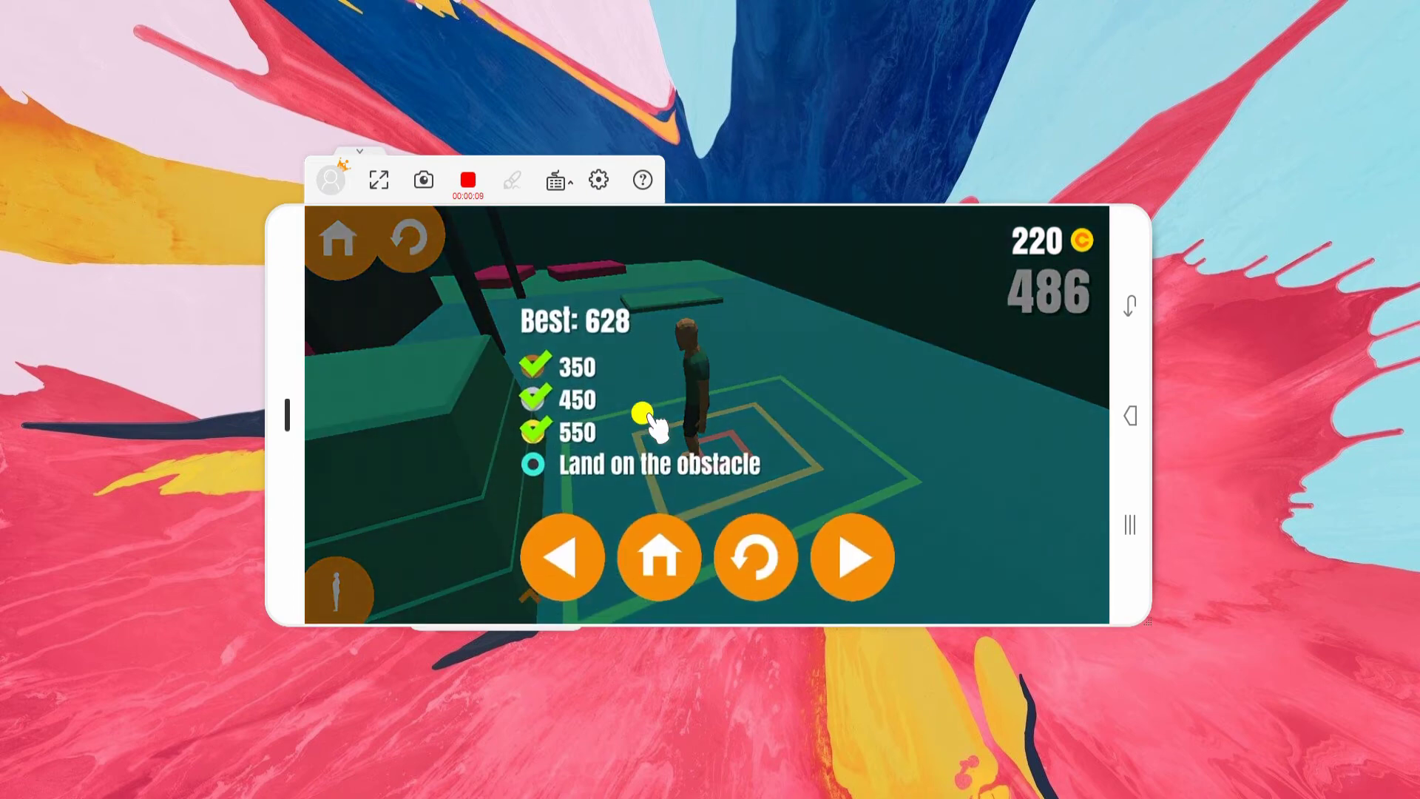
Step: Stop recording, play the newest video from its folder, then close the player
{"action": "left_click", "coordinate": [468, 179]}
{"action": "left_click", "coordinate": [762, 412]}
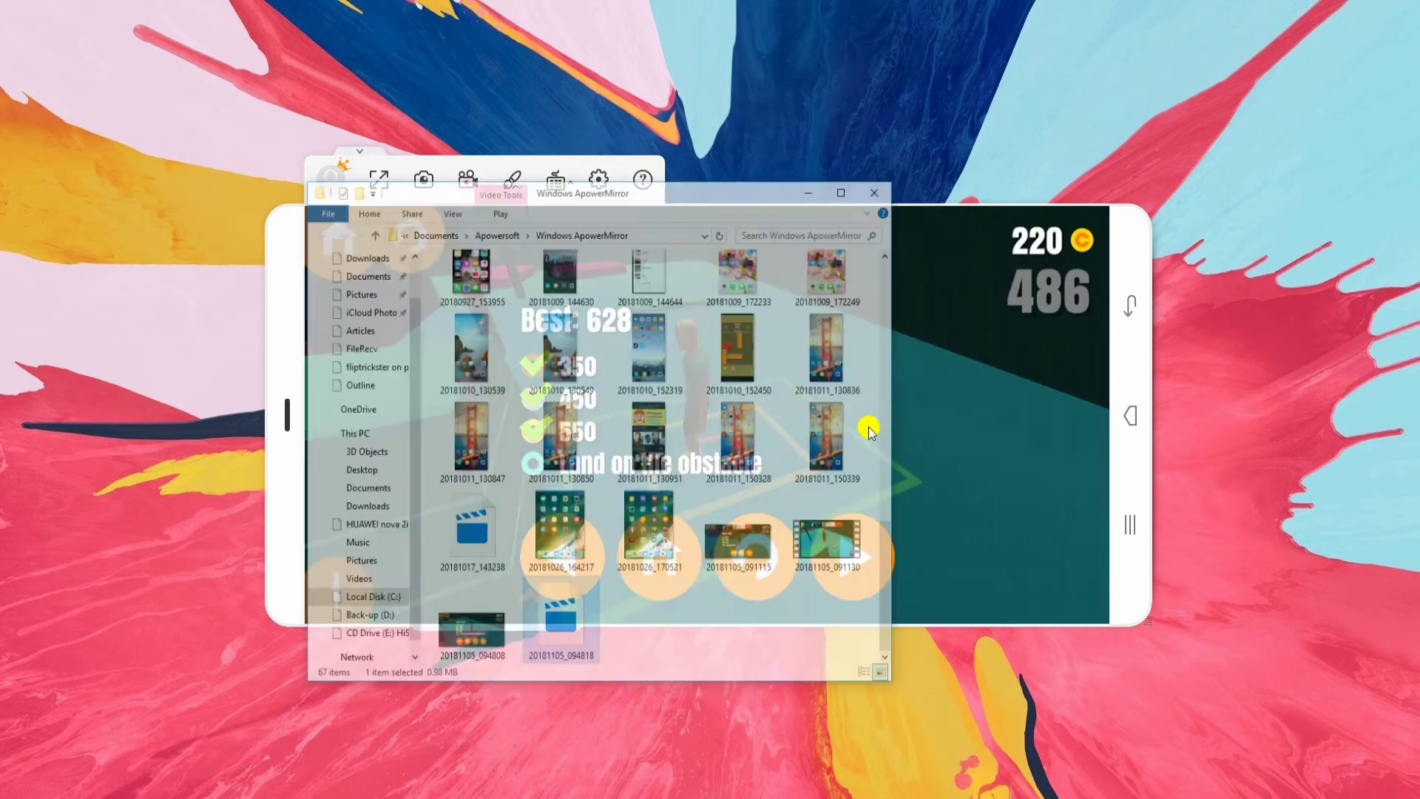
{"action": "double_click", "coordinate": [592, 611]}
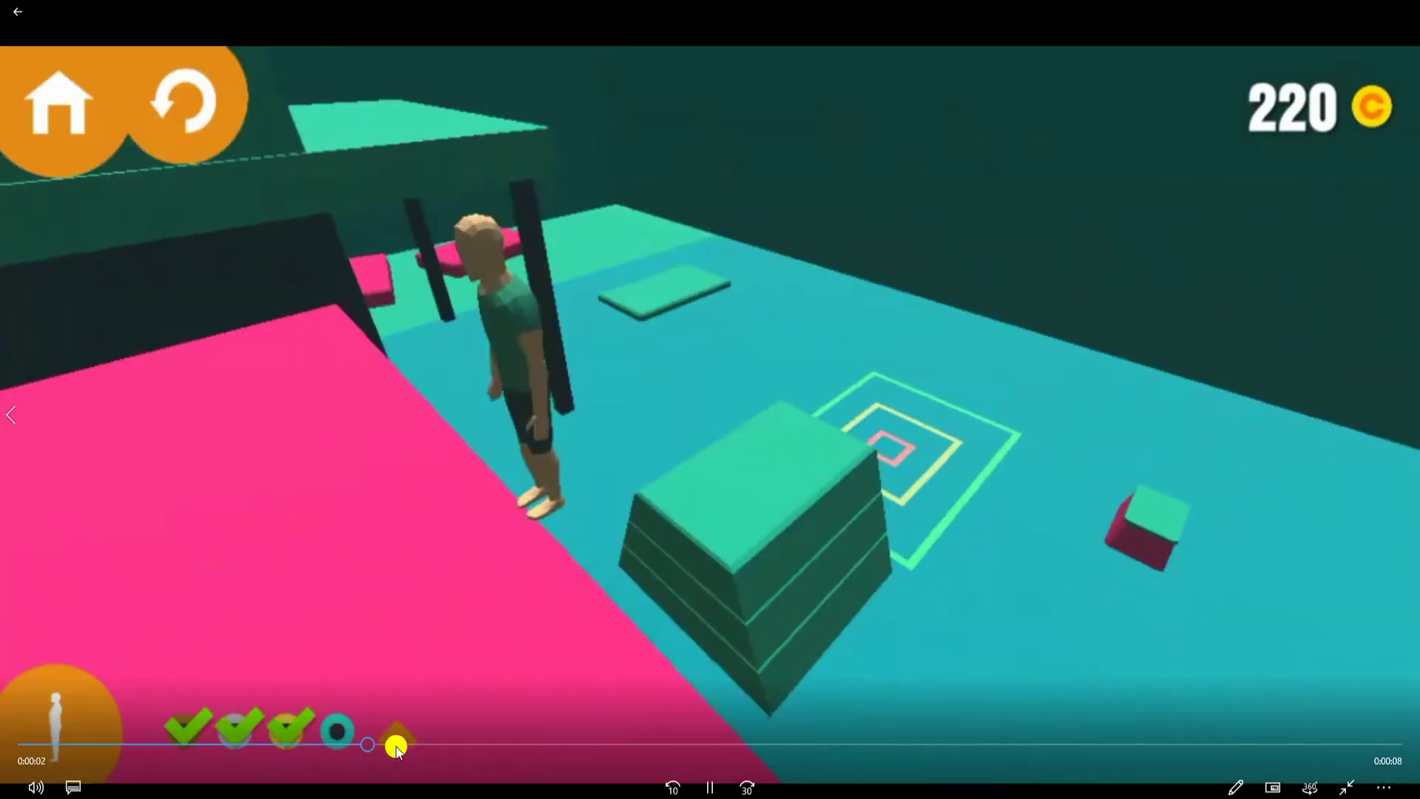
{"action": "left_click_drag", "start_coordinate": [334, 743], "coordinate": [843, 754]}
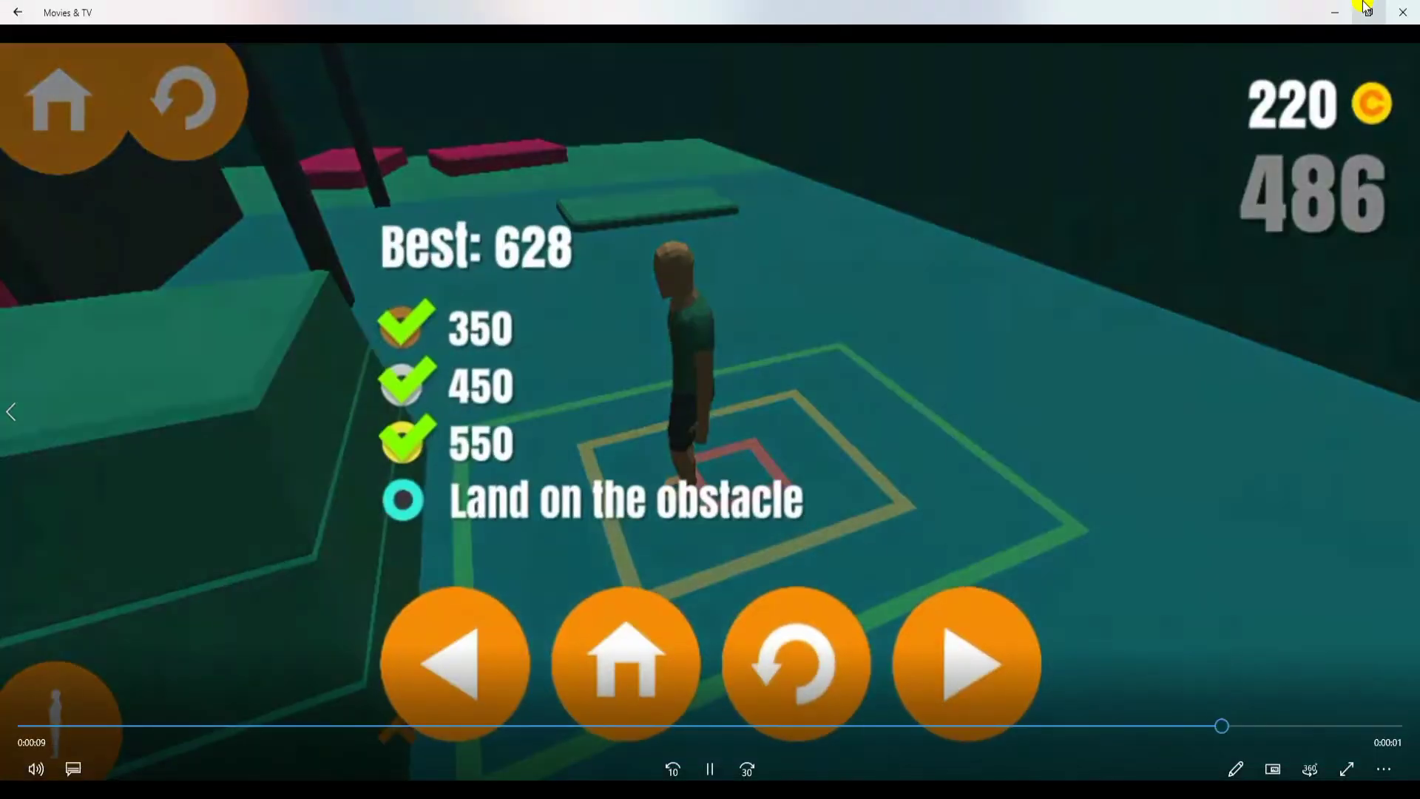
{"action": "key", "text": "alt+F4"}
Step: Return the mirrored phone to Home and tap Disconnect in its ApowerMirror app
{"action": "left_click", "coordinate": [779, 330]}
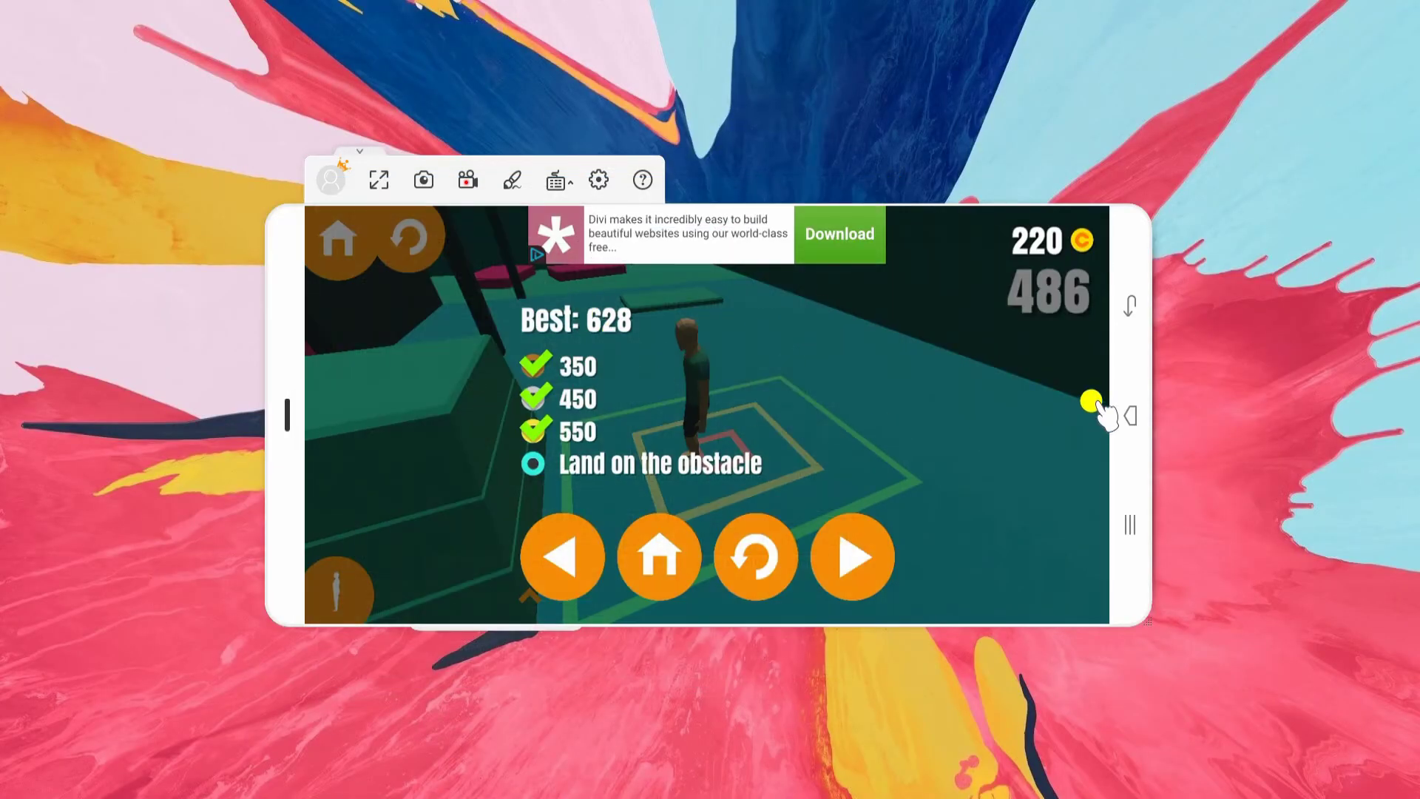
{"action": "left_click_drag", "start_coordinate": [1040, 405], "coordinate": [1059, 412]}
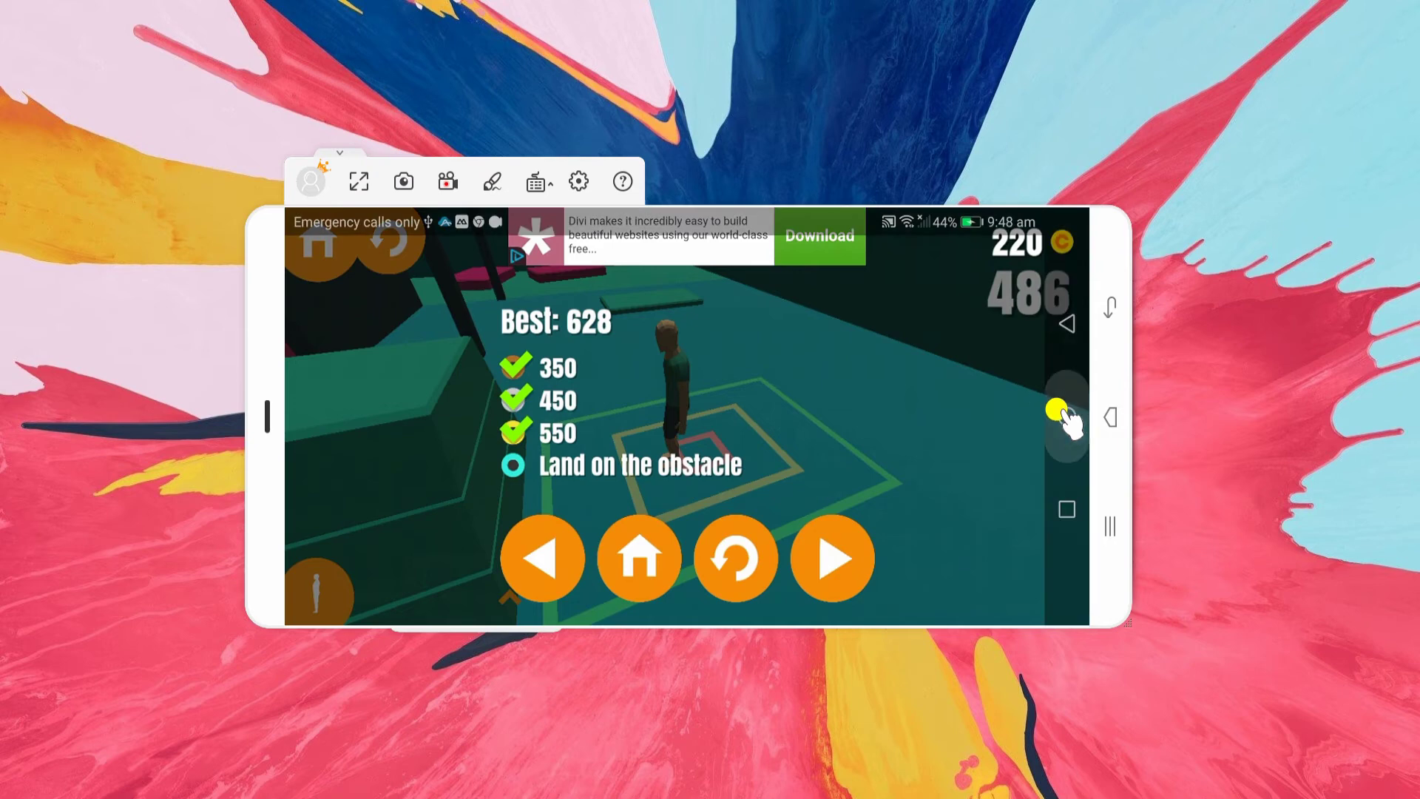
{"action": "left_click", "coordinate": [1068, 420]}
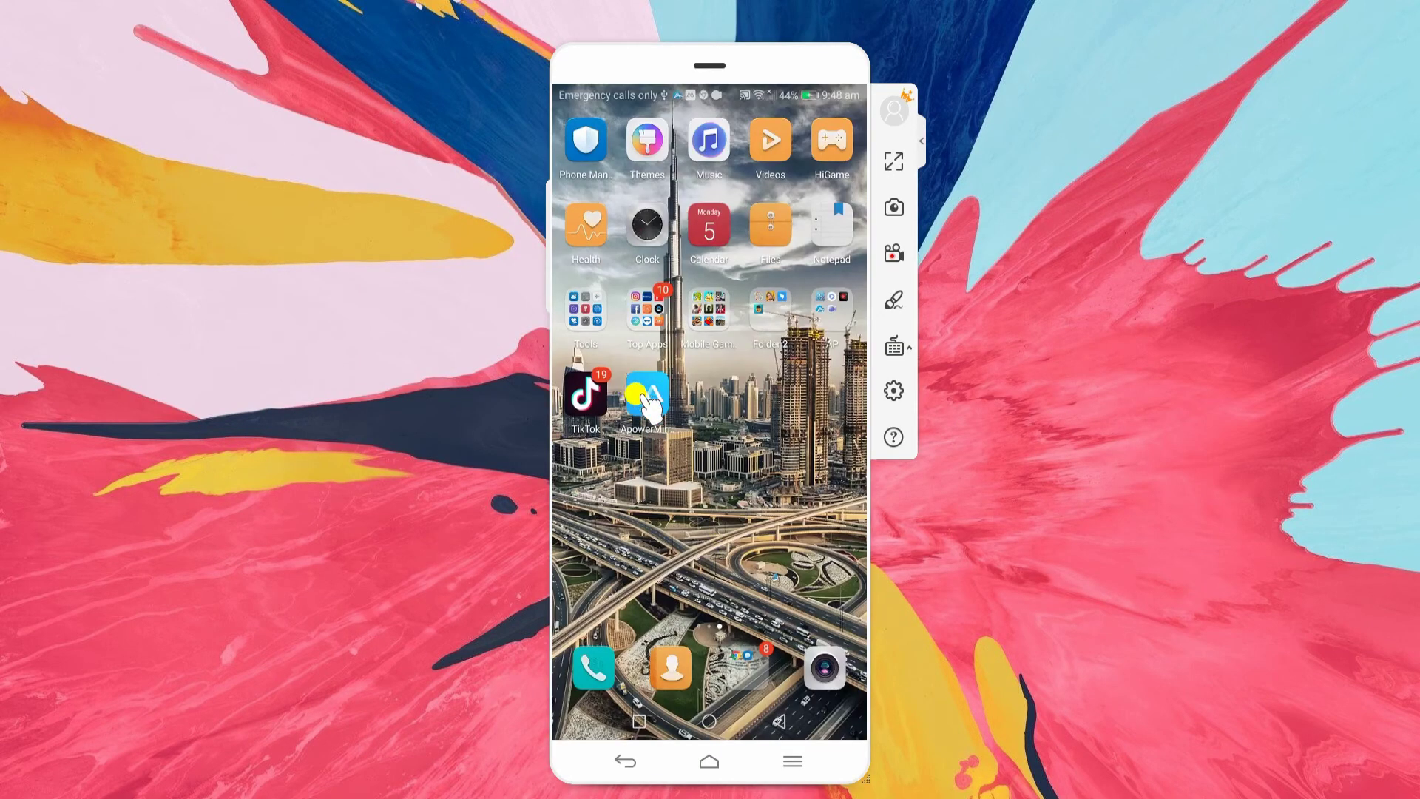
{"action": "left_click", "coordinate": [646, 397]}
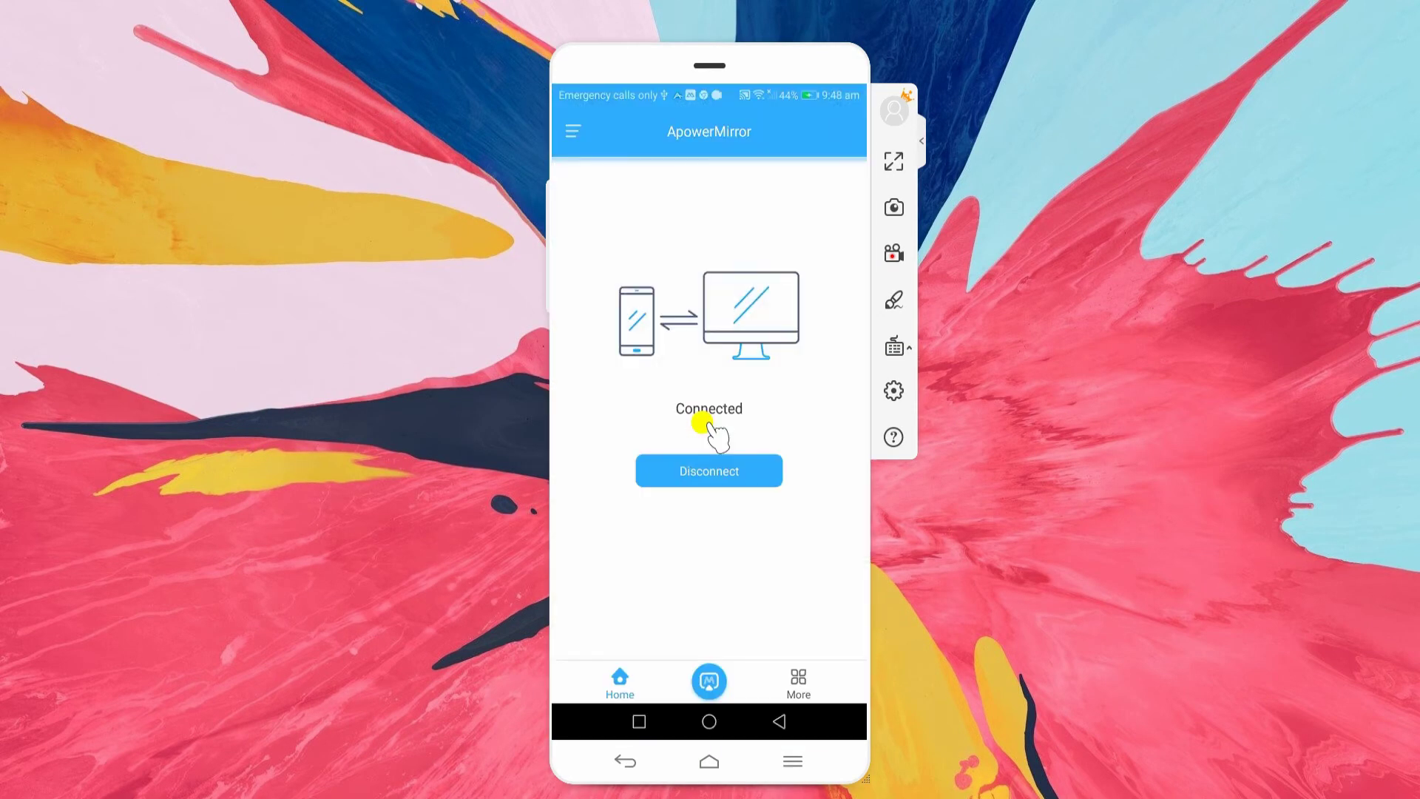
{"action": "left_click", "coordinate": [743, 475]}
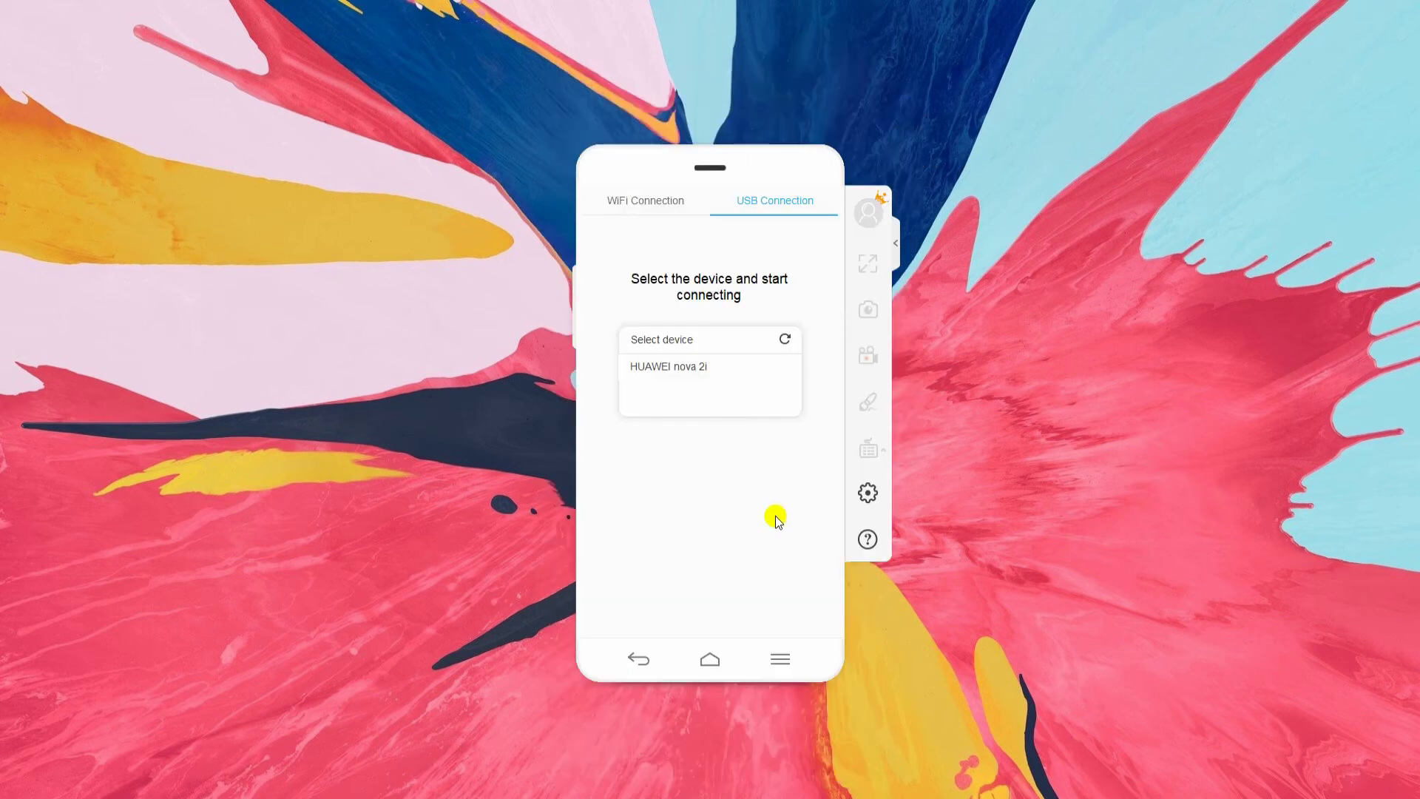